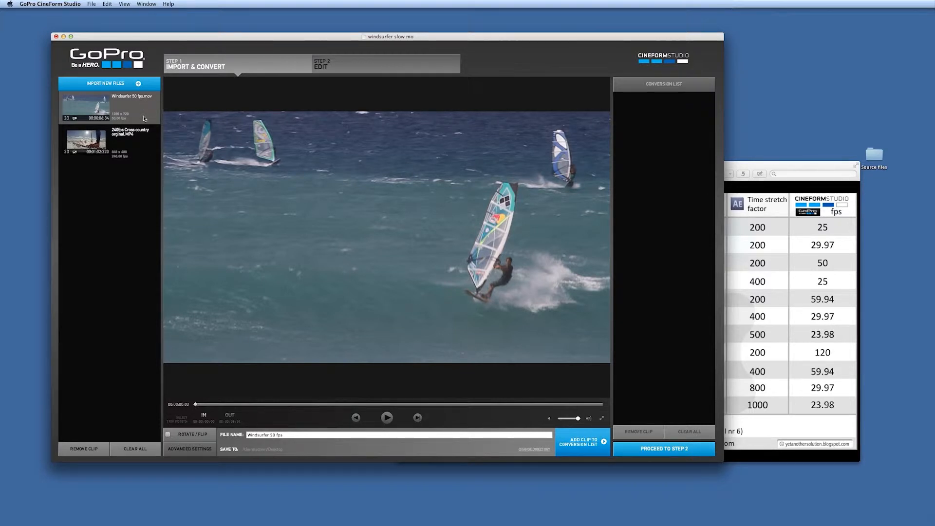
Open the windsurfer clip's advanced settings, set quality to High and frame rate to 25p, and confirm.
{"action": "left_click", "coordinate": [191, 449]}
{"action": "left_click_drag", "start_coordinate": [399, 104], "coordinate": [443, 105]}
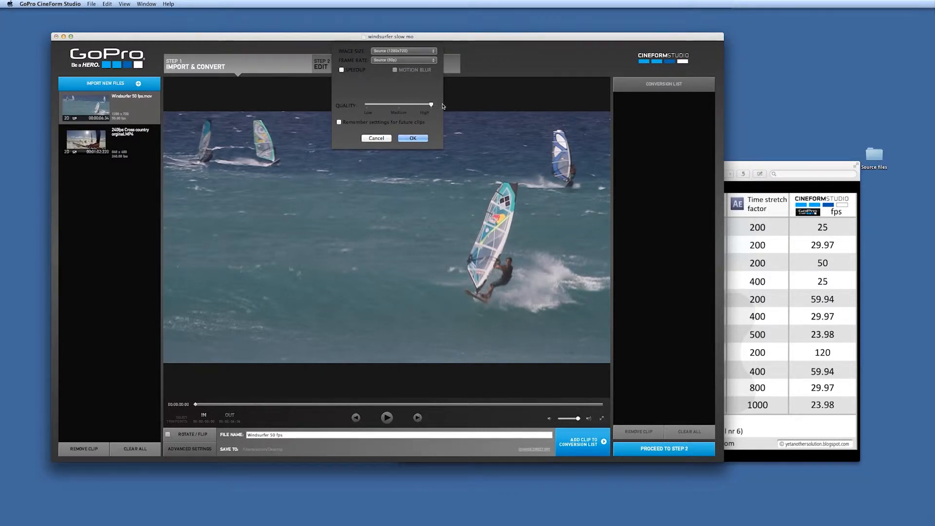
{"action": "left_click", "coordinate": [434, 61]}
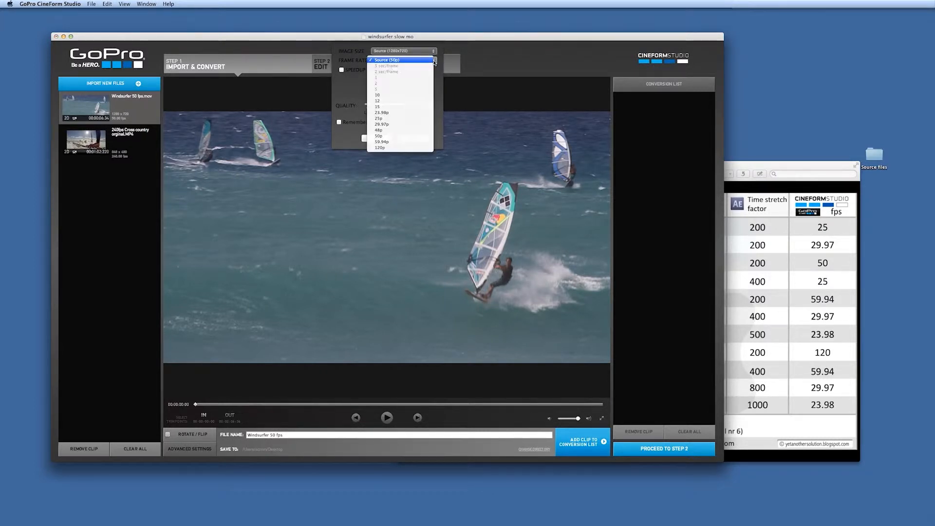
{"action": "left_click", "coordinate": [390, 119]}
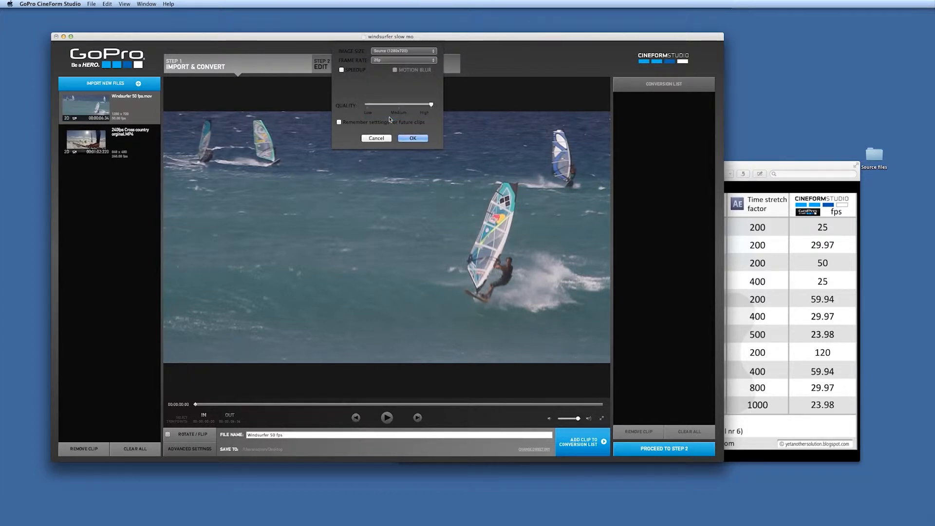
{"action": "left_click", "coordinate": [414, 138]}
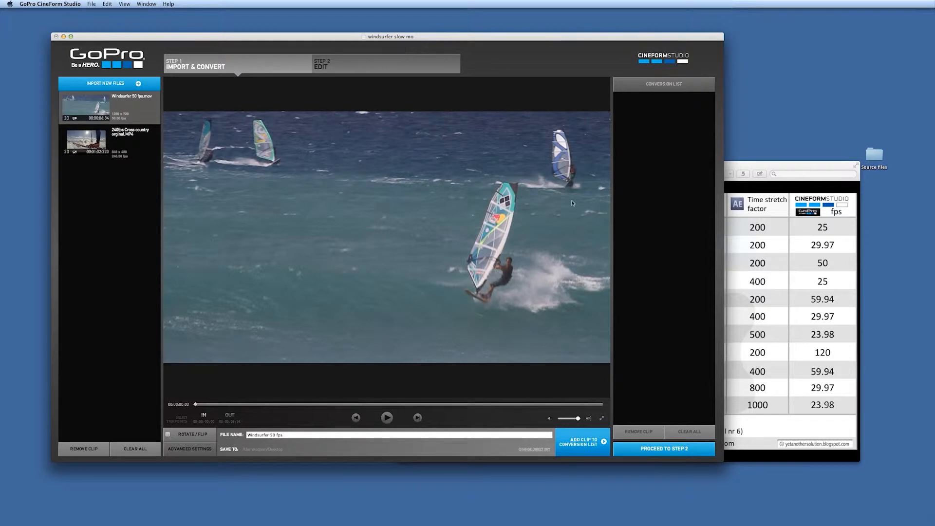
Add the windsurfer clip to the conversion list and convert it.
{"action": "left_click", "coordinate": [589, 454]}
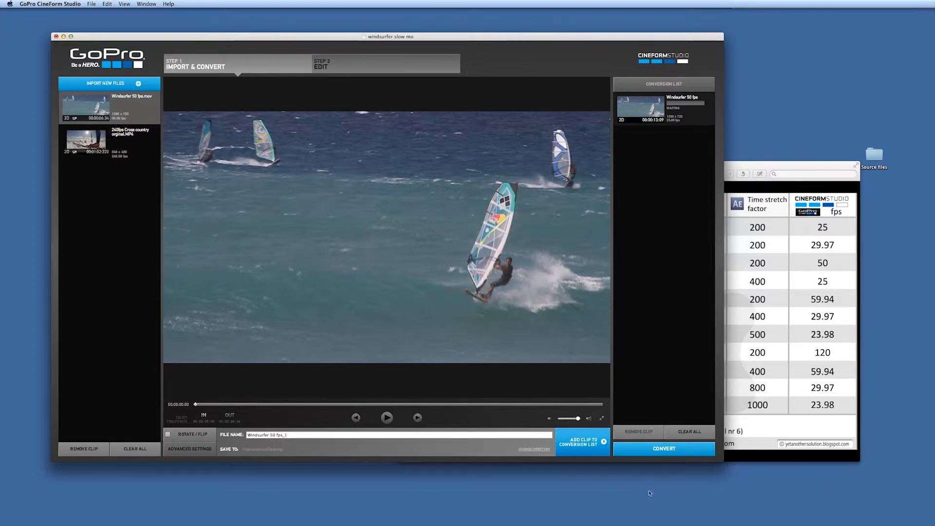
{"action": "left_click", "coordinate": [651, 108]}
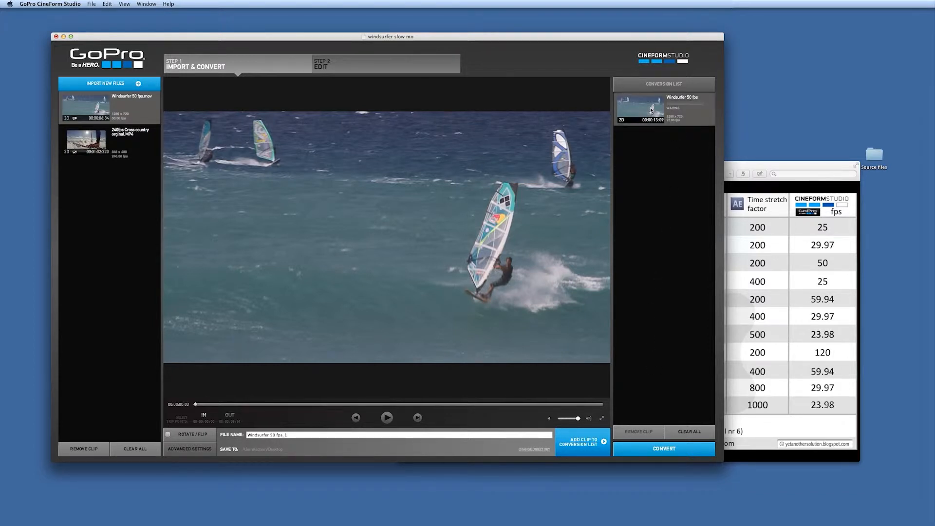
{"action": "left_click", "coordinate": [664, 451]}
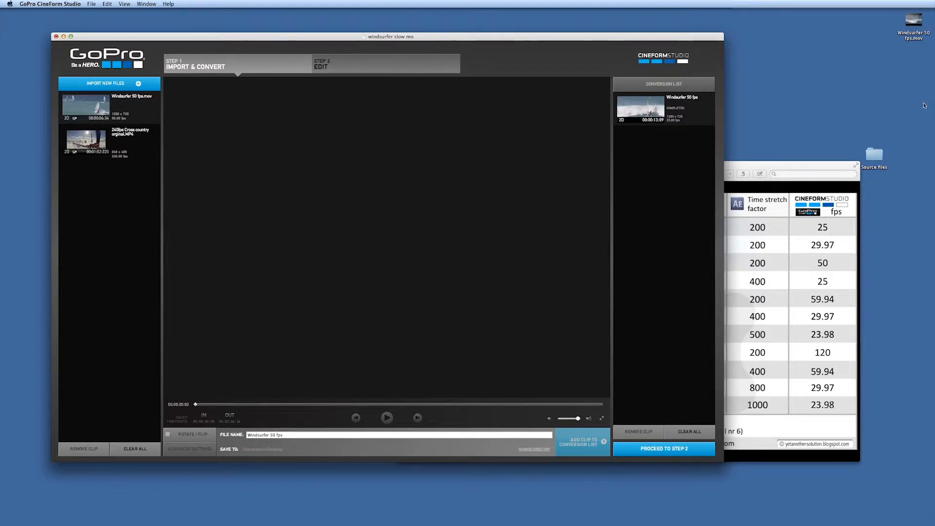
Open the converted Windsurfer 50 fps.mov from the desktop in QuickTime Player, play it, and close the player.
{"action": "left_click_drag", "start_coordinate": [915, 19], "coordinate": [795, 88]}
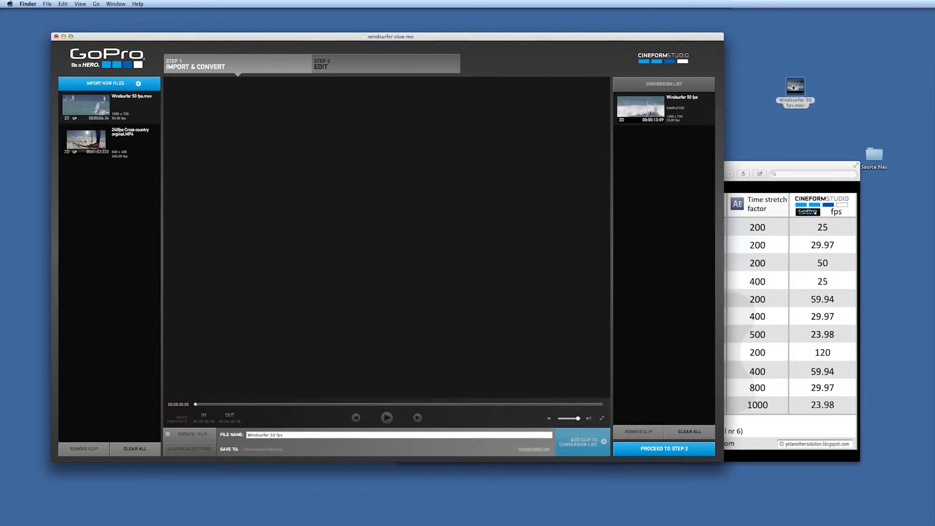
{"action": "double_click", "coordinate": [796, 88]}
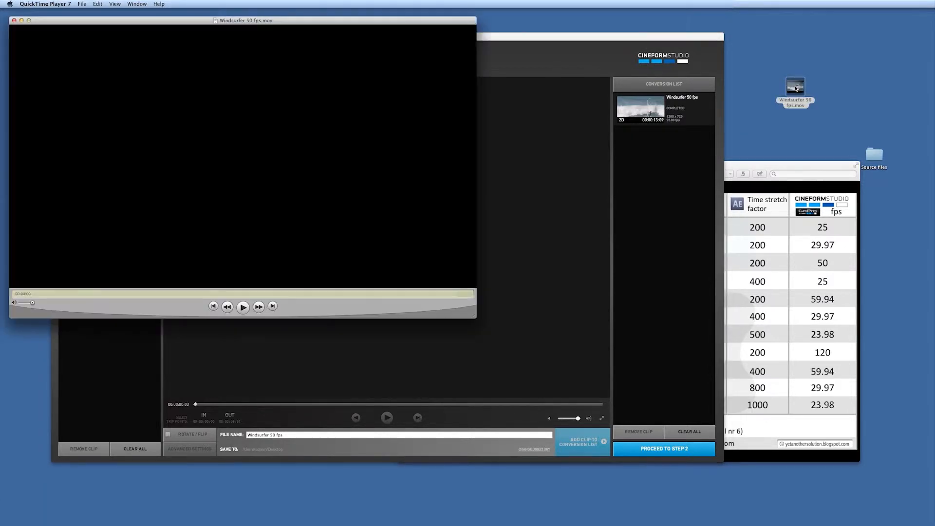
{"action": "left_click", "coordinate": [242, 307]}
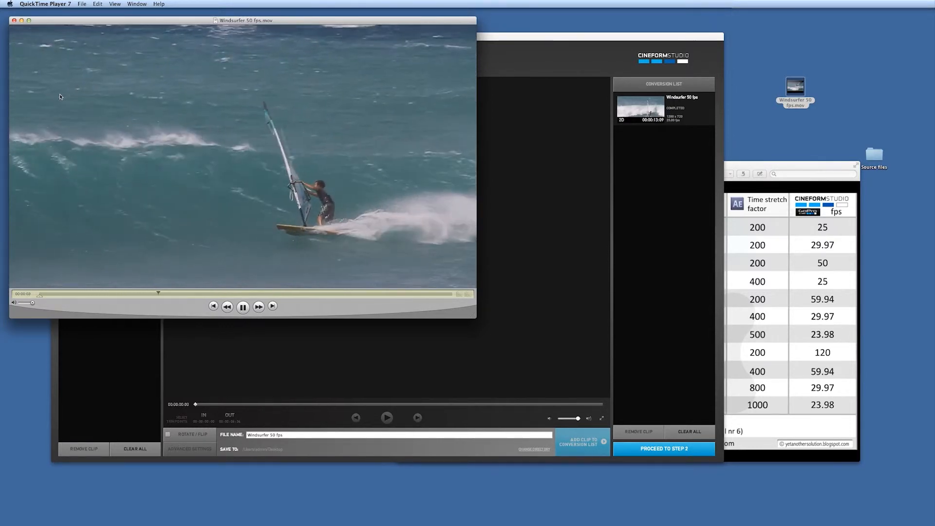
{"action": "left_click", "coordinate": [14, 22]}
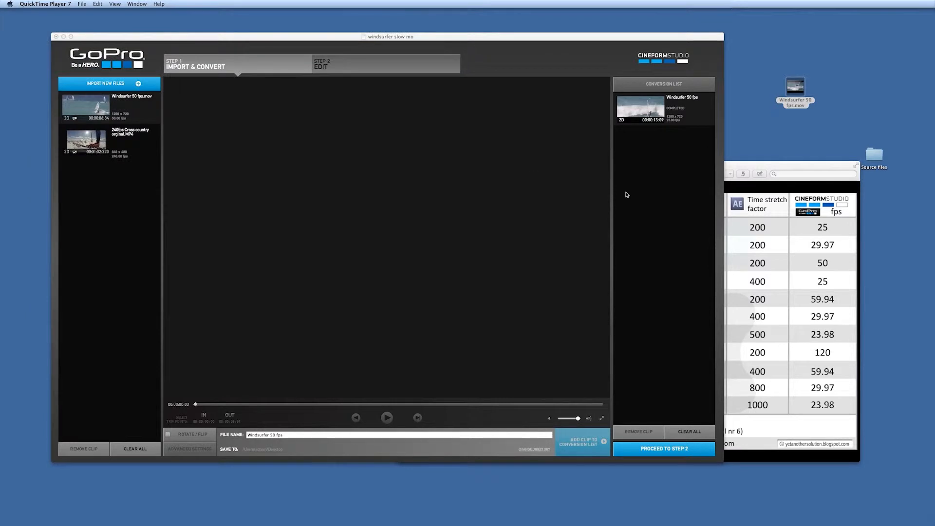
Switch to the Edit step, load the converted windsurfer clip and play it in the viewer.
{"action": "left_click", "coordinate": [366, 65]}
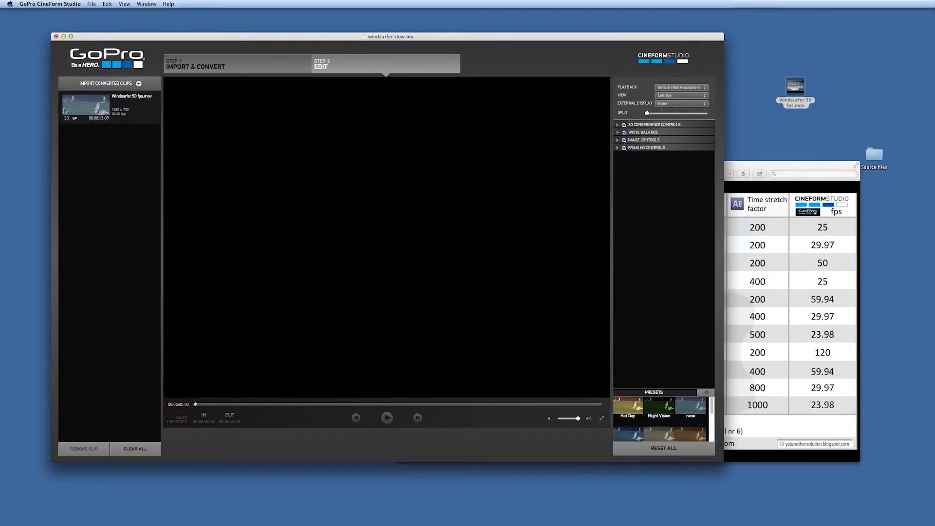
{"action": "left_click", "coordinate": [91, 113]}
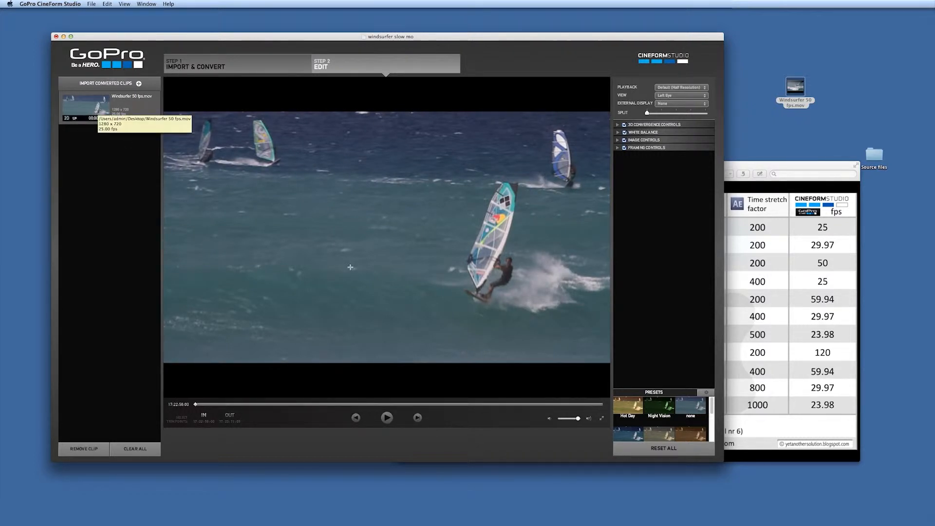
{"action": "left_click", "coordinate": [387, 417]}
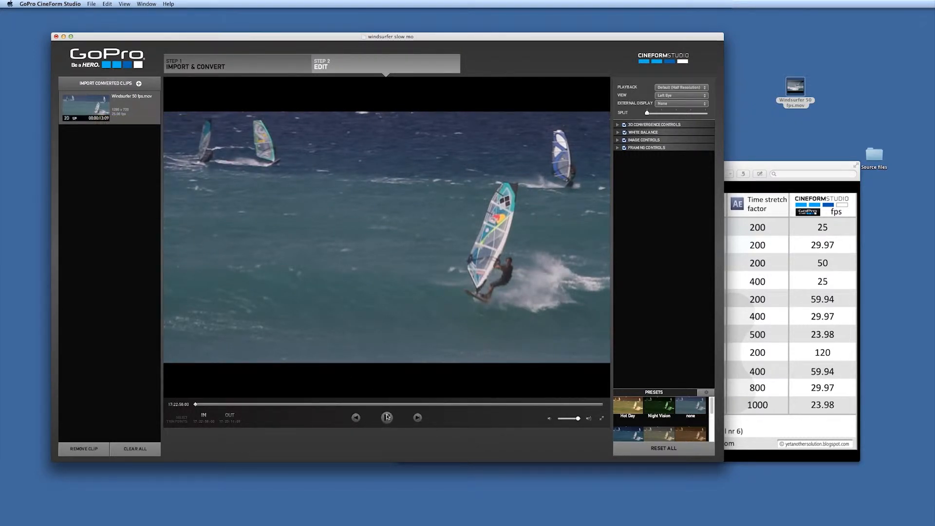
{"action": "left_click", "coordinate": [545, 419]}
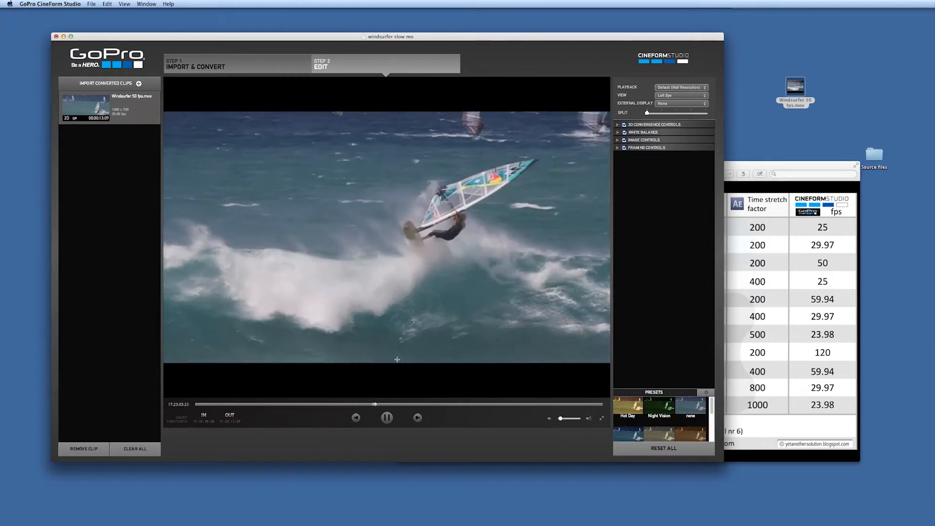
{"action": "left_click", "coordinate": [387, 418]}
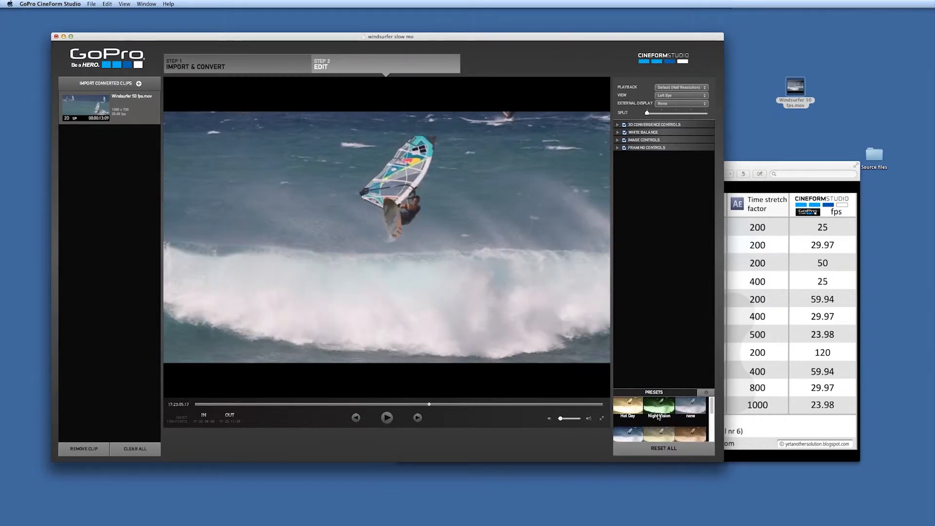
Apply the Night Vision preset to the clip and then clear it again.
{"action": "left_click", "coordinate": [666, 434]}
{"action": "left_click", "coordinate": [666, 413]}
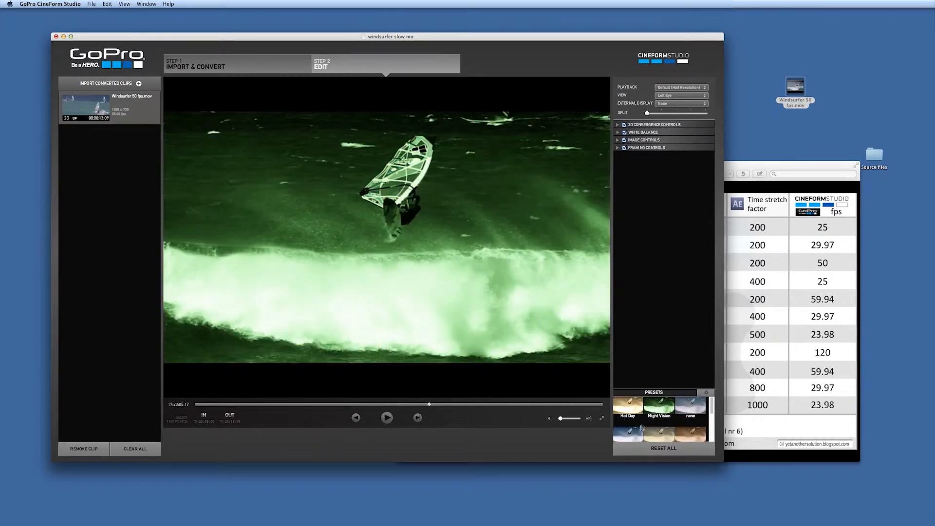
{"action": "left_click", "coordinate": [631, 436]}
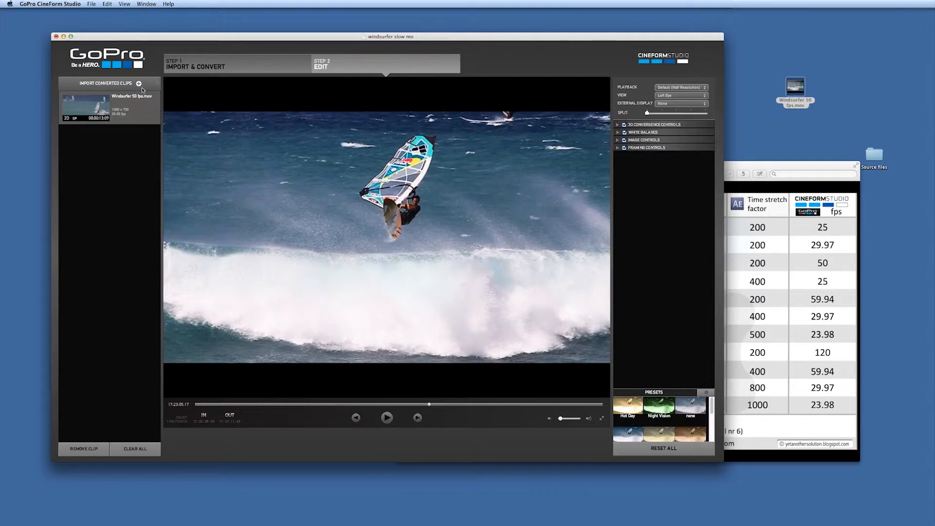
Remove the windsurfer clip from the edit clips and from the Import & Convert conversion list.
{"action": "left_click", "coordinate": [84, 449]}
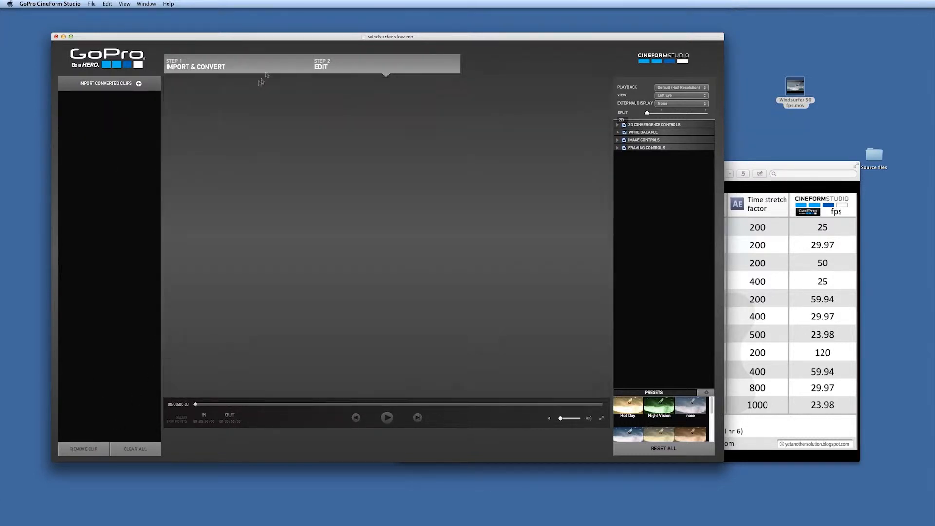
{"action": "left_click", "coordinate": [263, 69]}
{"action": "left_click", "coordinate": [697, 114]}
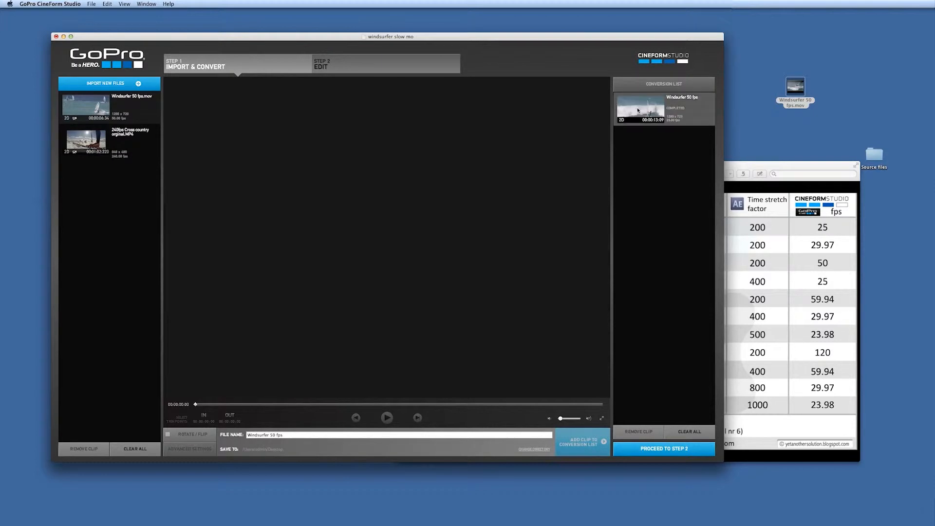
{"action": "left_click", "coordinate": [660, 433]}
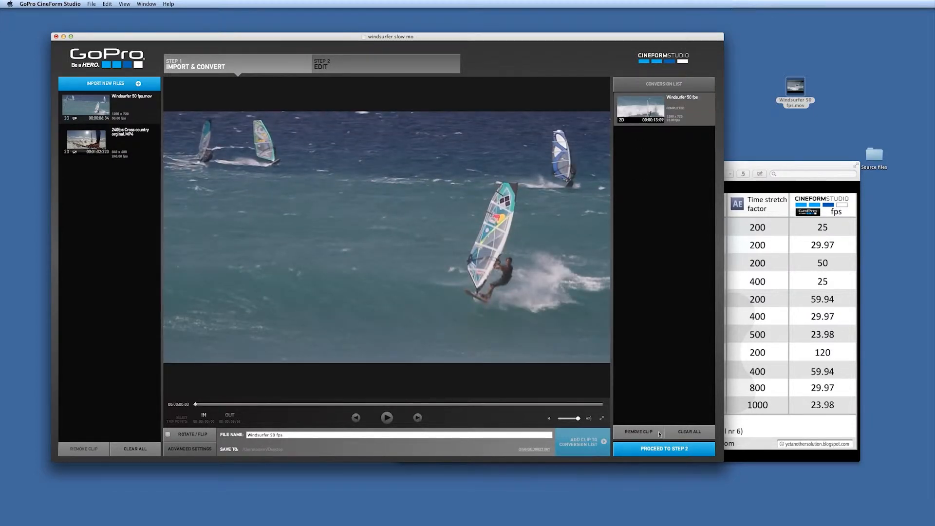
Select the 240fps Cross country original clip and consult the slow motion convert table.
{"action": "left_click", "coordinate": [95, 141]}
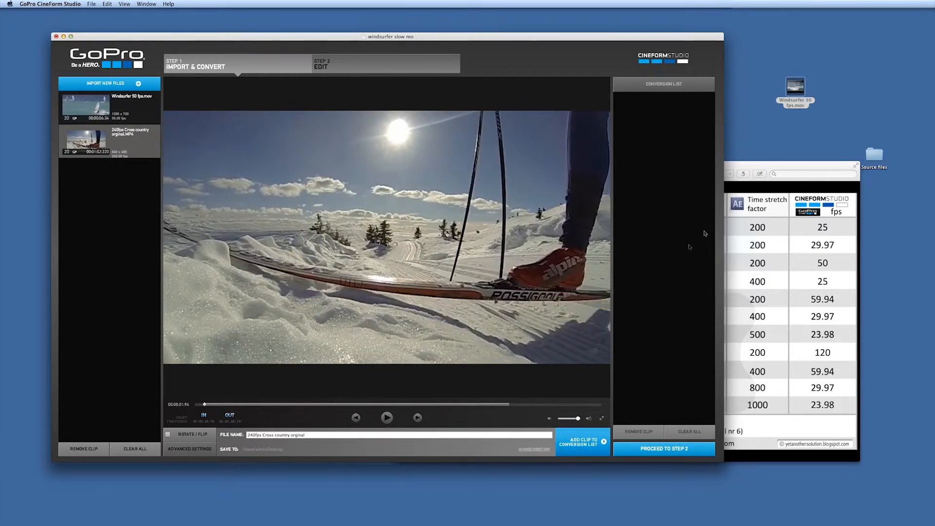
{"action": "left_click", "coordinate": [791, 166]}
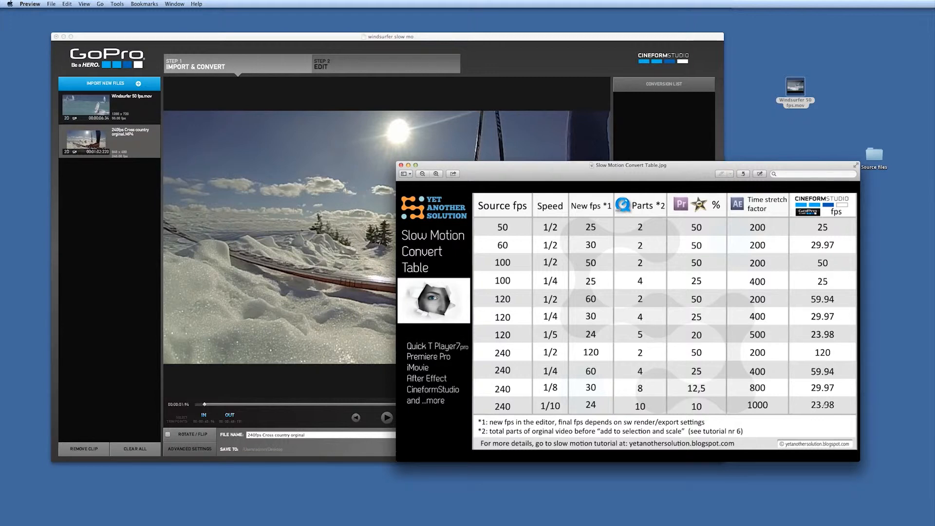
{"action": "left_click", "coordinate": [518, 39]}
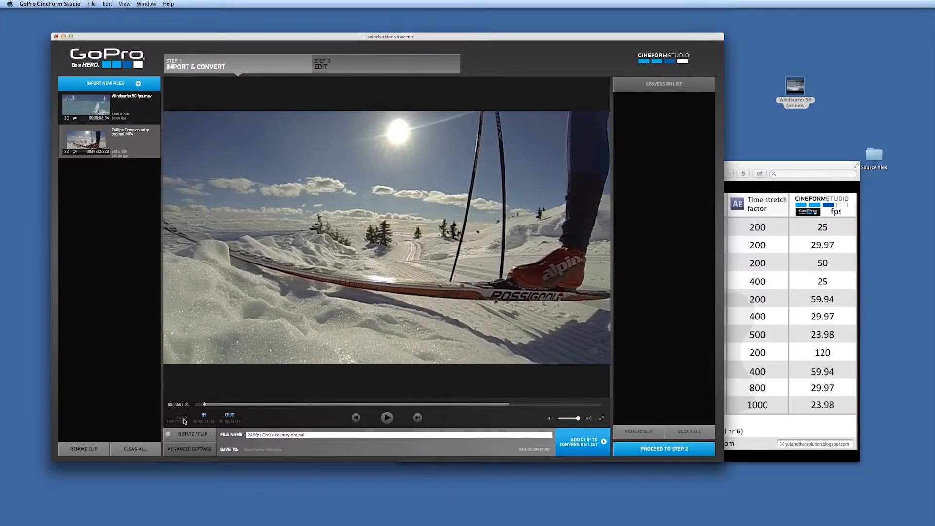
Set in and out points to trim the cross country clip to a short section near its end.
{"action": "left_click_drag", "start_coordinate": [207, 408], "coordinate": [487, 411]}
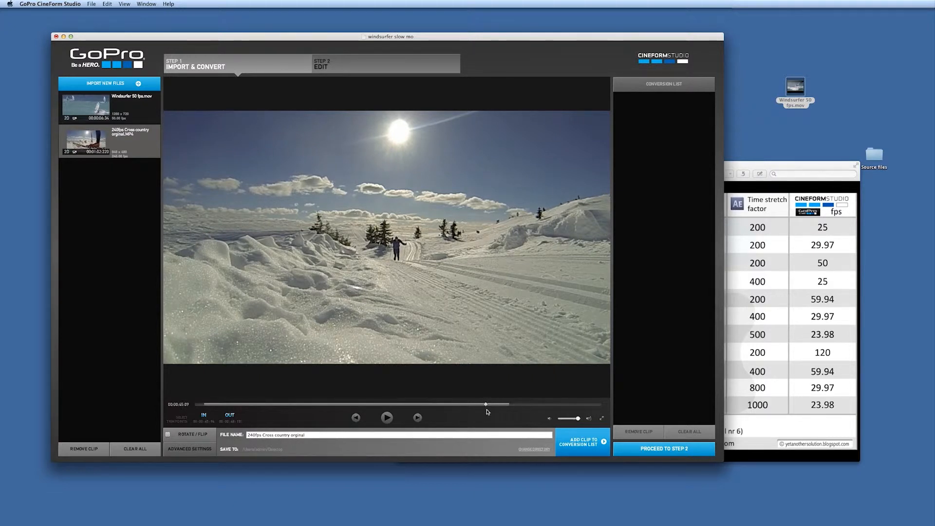
{"action": "left_click", "coordinate": [205, 416]}
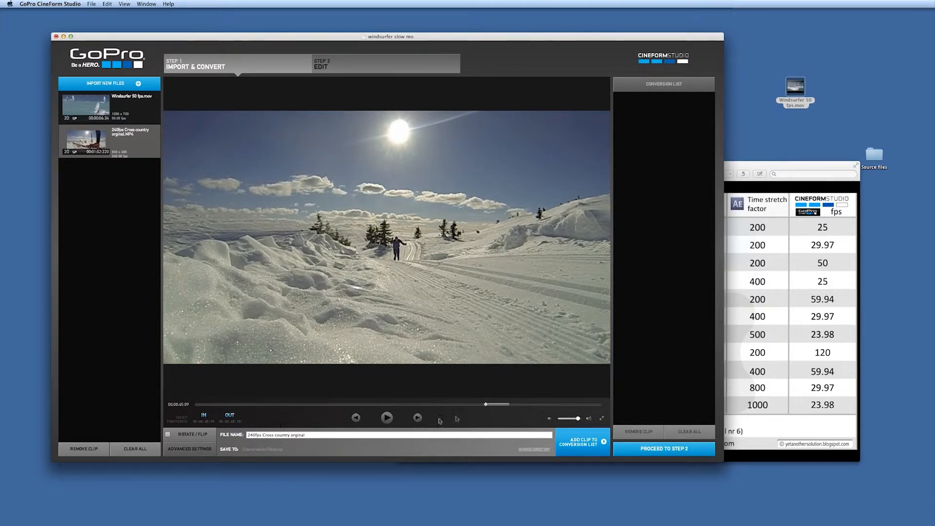
{"action": "left_click_drag", "start_coordinate": [487, 406], "coordinate": [507, 405]}
{"action": "left_click", "coordinate": [232, 416]}
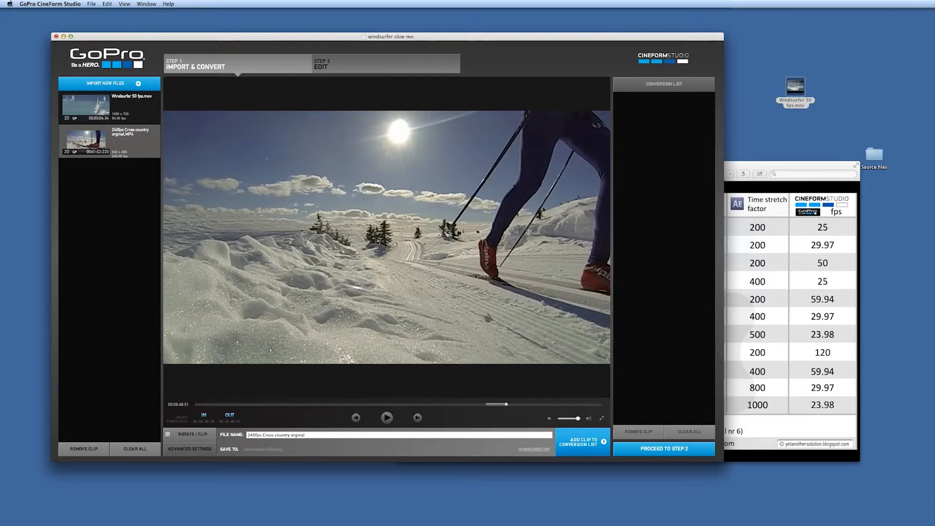
Open the cross country clip's advanced settings, set quality to High and frame rate to 23.98p, and confirm.
{"action": "left_click", "coordinate": [190, 449]}
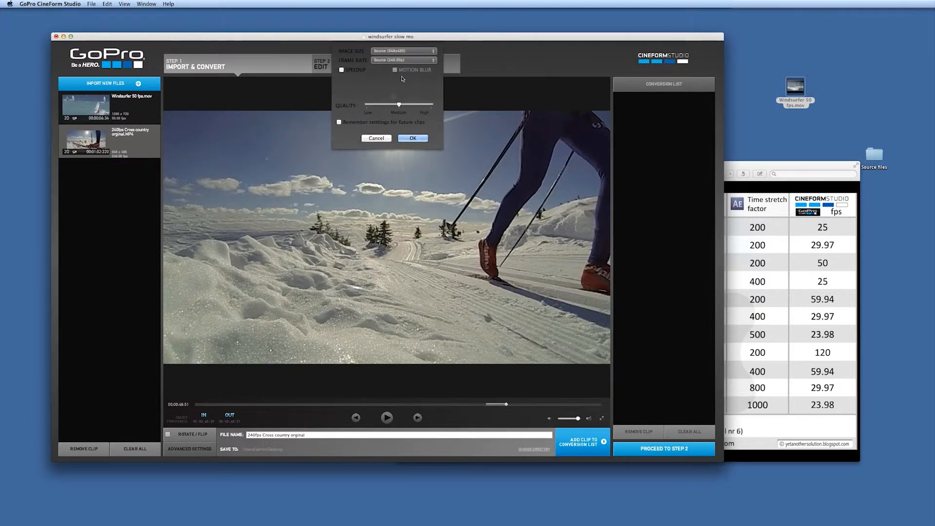
{"action": "left_click_drag", "start_coordinate": [401, 107], "coordinate": [431, 105]}
{"action": "left_click", "coordinate": [434, 60]}
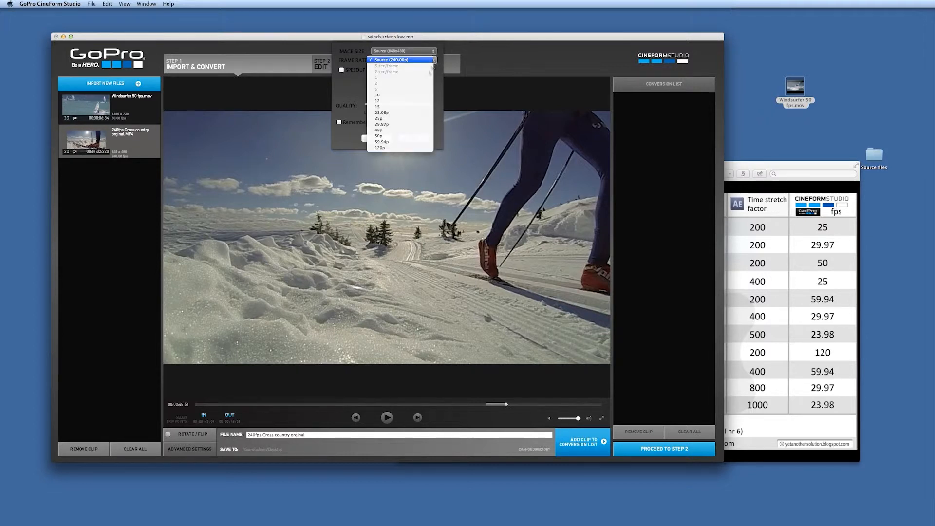
{"action": "left_click", "coordinate": [388, 113]}
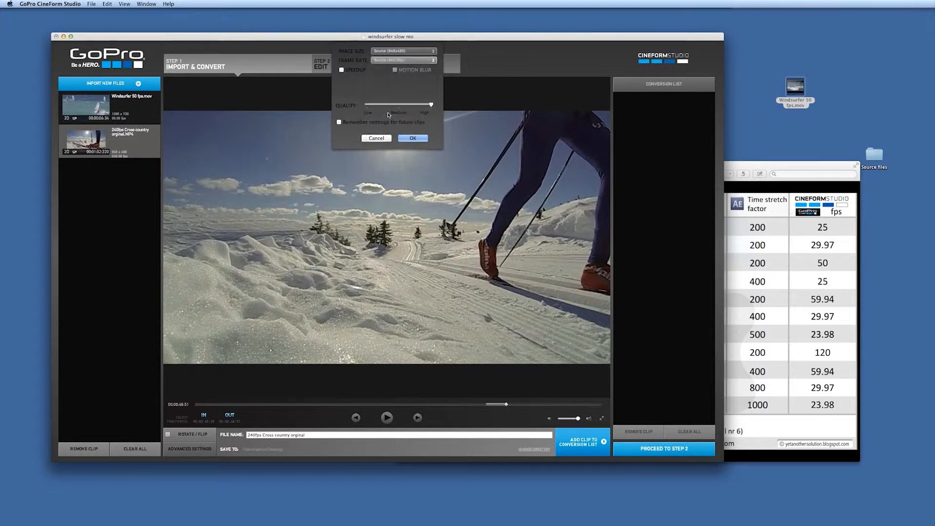
{"action": "left_click", "coordinate": [413, 138]}
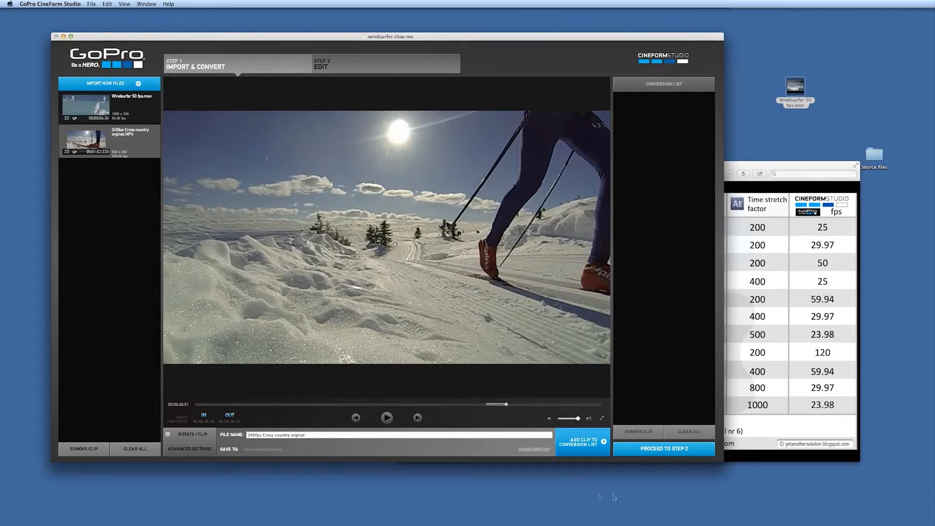
Add the trimmed cross country clip to the conversion list and convert it.
{"action": "left_click", "coordinate": [603, 453]}
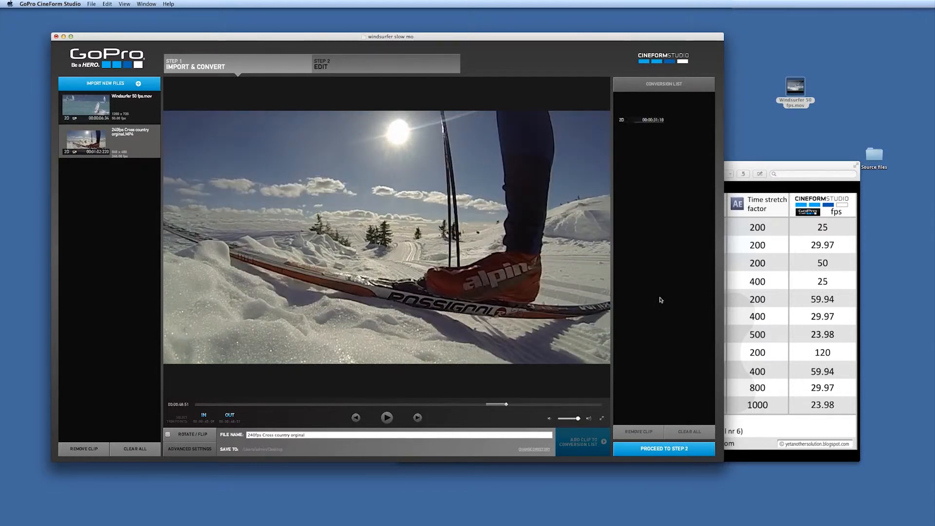
{"action": "left_click", "coordinate": [670, 451]}
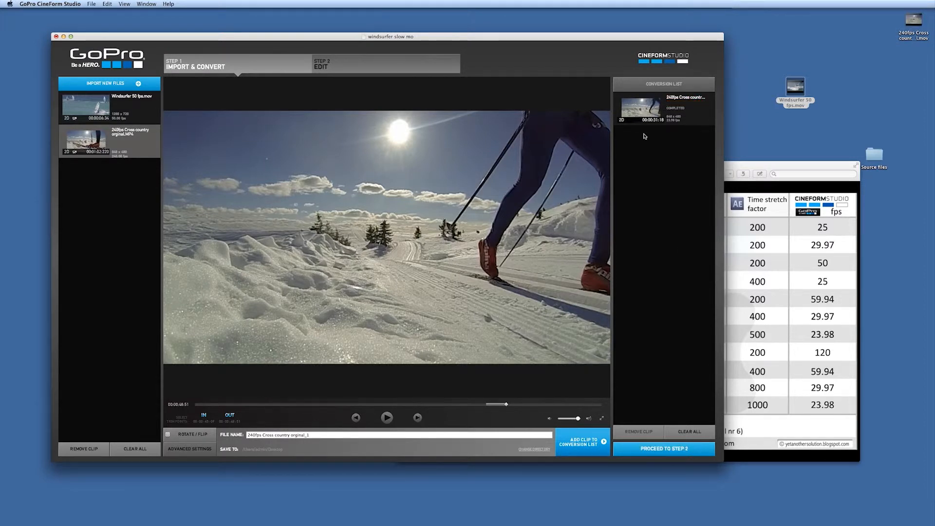
Open the converted 240fps Cross country movie from the desktop in QuickTime Player 7, play it, and close it.
{"action": "left_click_drag", "start_coordinate": [913, 20], "coordinate": [842, 93]}
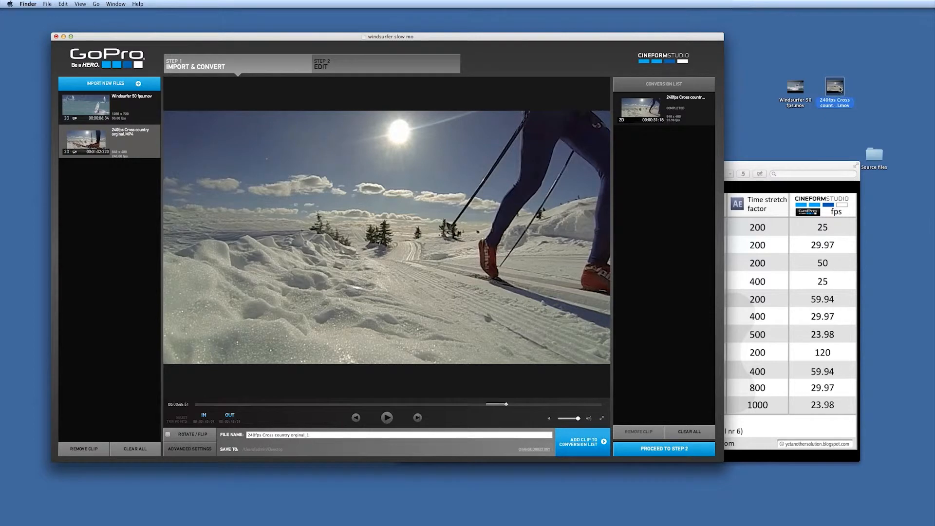
{"action": "double_click", "coordinate": [837, 88]}
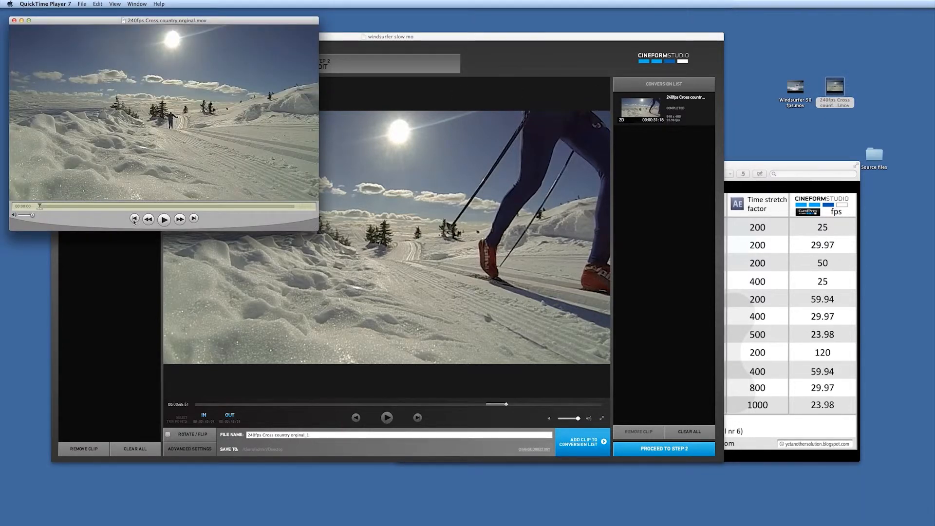
{"action": "left_click", "coordinate": [165, 220]}
{"action": "left_click", "coordinate": [135, 206]}
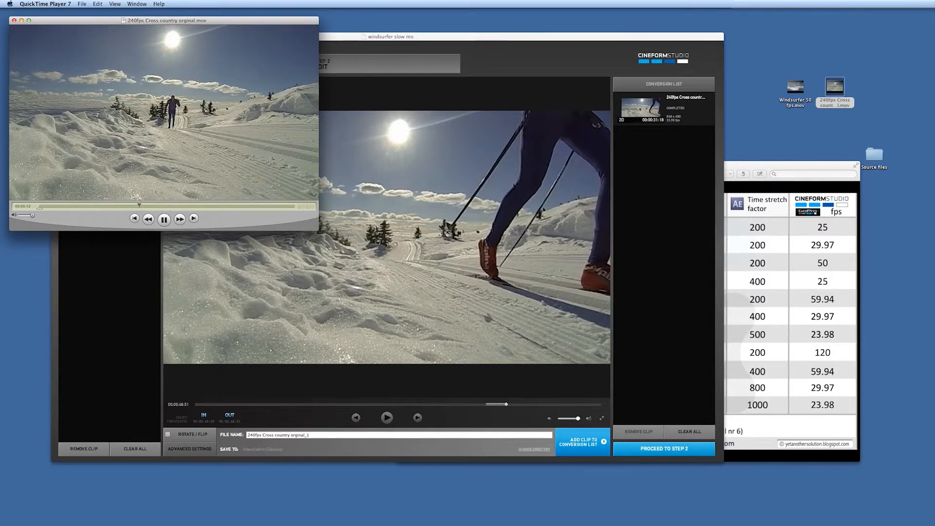
{"action": "left_click", "coordinate": [14, 21]}
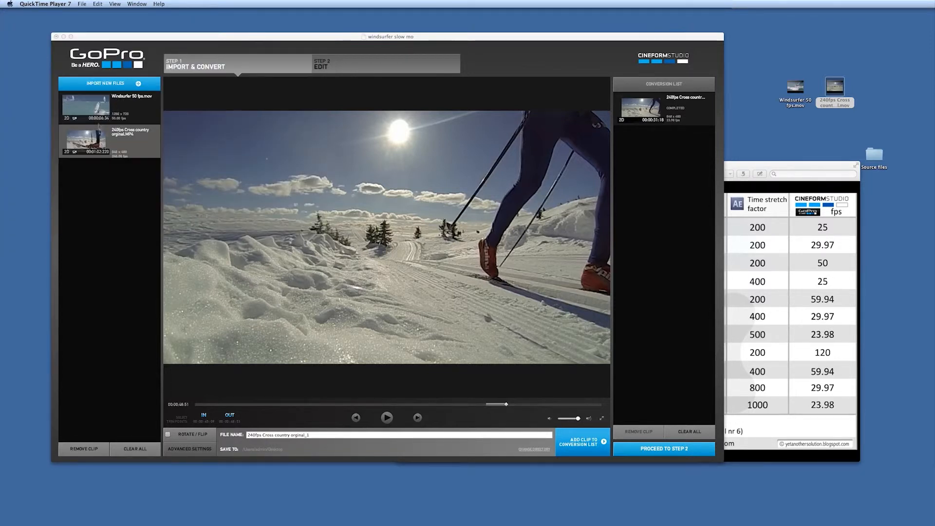
Switch to the Edit step and load the converted cross country clip, playing and pausing it.
{"action": "left_click", "coordinate": [97, 143]}
{"action": "left_click", "coordinate": [356, 69]}
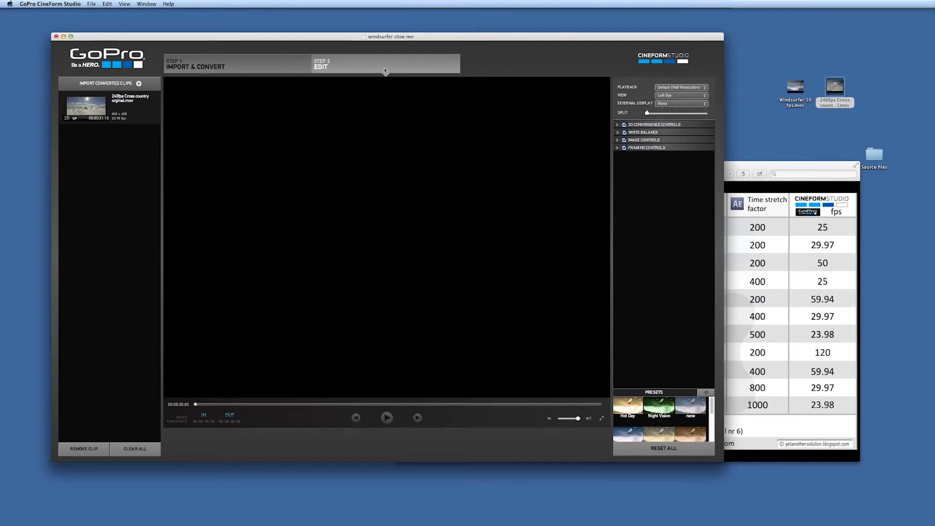
{"action": "left_click", "coordinate": [92, 104]}
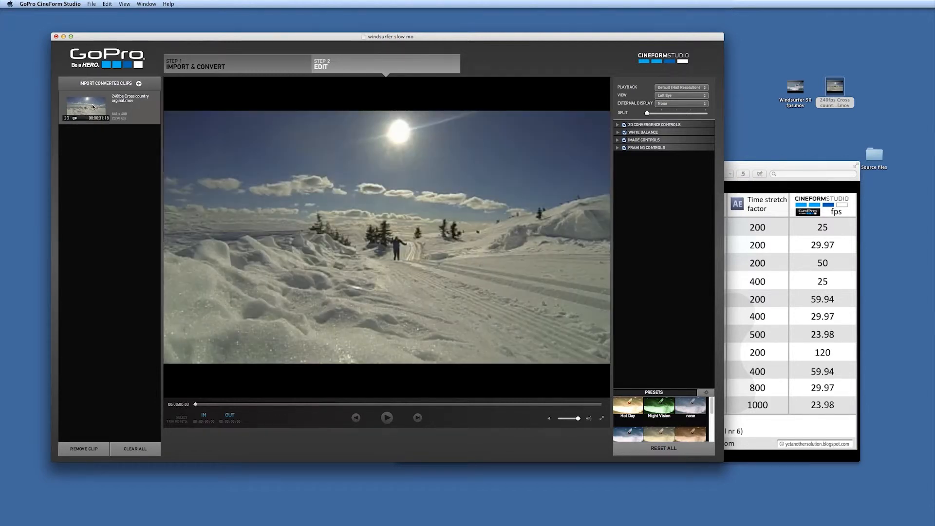
{"action": "left_click", "coordinate": [388, 418]}
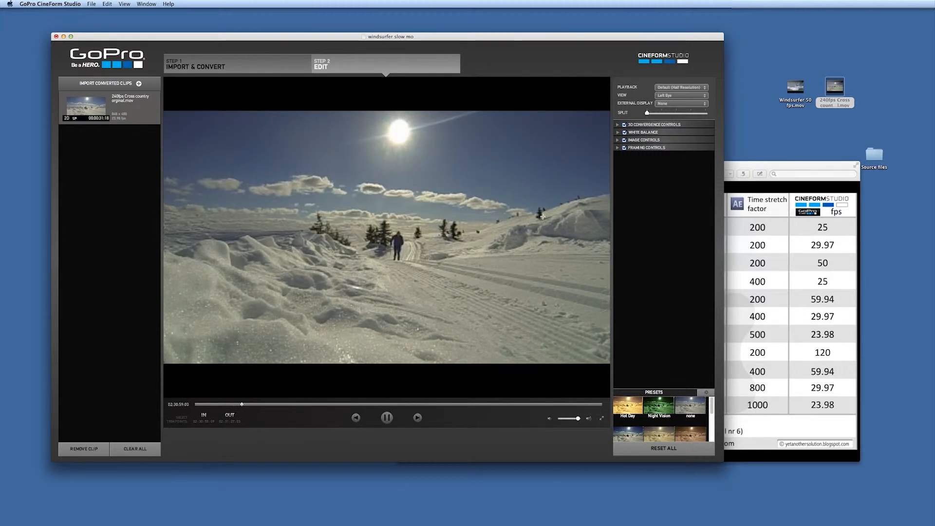
{"action": "left_click", "coordinate": [384, 418]}
Set playback to Best (Full Resolution) and apply a look preset such as Hot Day to the clip.
{"action": "left_click", "coordinate": [705, 89]}
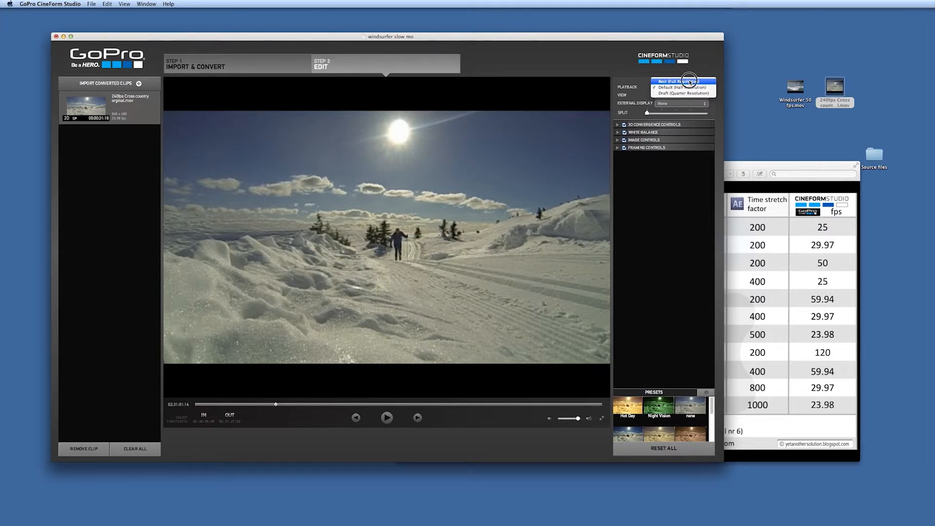
{"action": "left_click", "coordinate": [690, 87]}
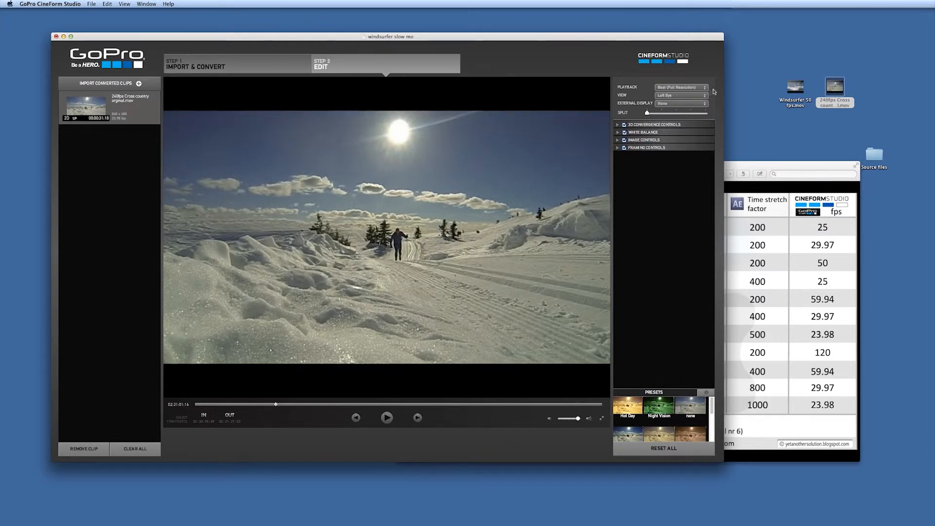
{"action": "left_click", "coordinate": [705, 89]}
{"action": "left_click", "coordinate": [688, 87]}
{"action": "left_click", "coordinate": [628, 409]}
{"action": "left_click", "coordinate": [640, 432]}
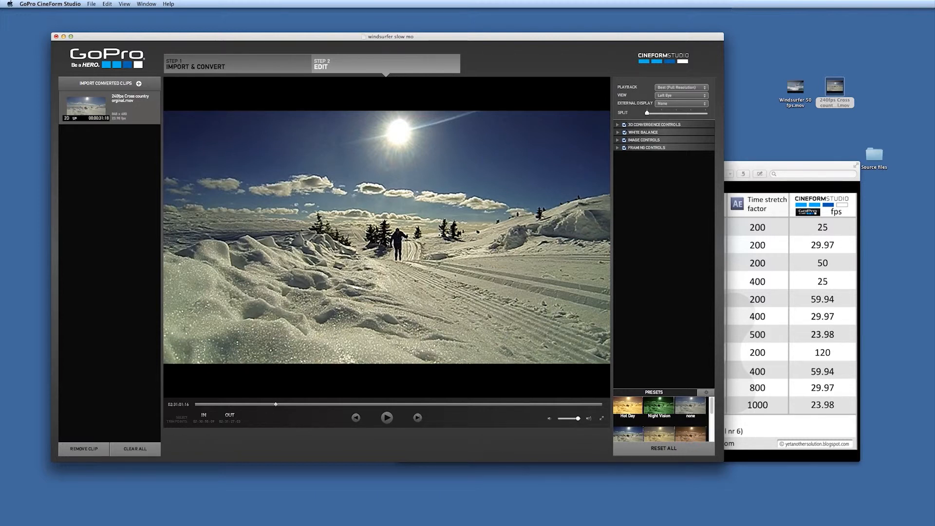
Switch to PowerPoint and play the slideshow through the convert table, source files and tutorial overview slides.
{"action": "key", "text": "super+Tab"}
{"action": "key", "text": "super+Tab"}
{"action": "key", "text": "super+Tab"}
{"action": "key", "text": "super+Tab"}
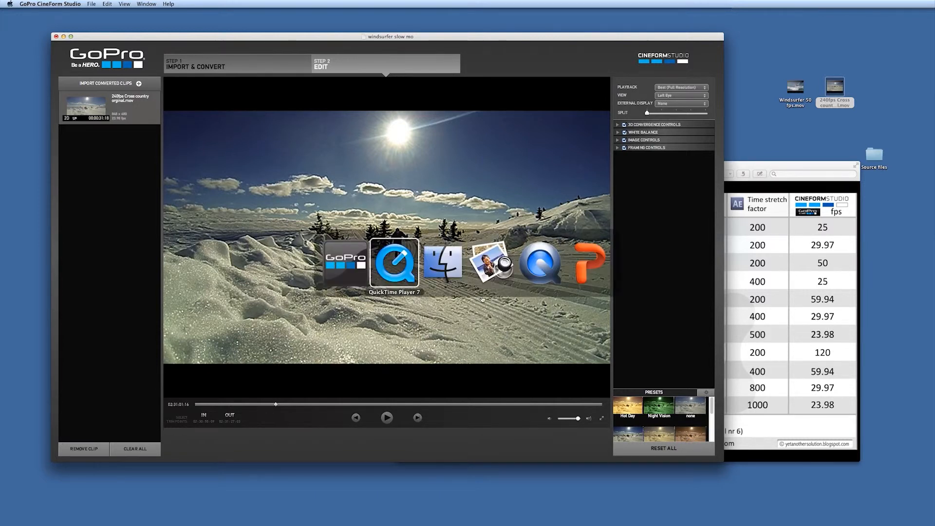
{"action": "key", "text": "super+Tab"}
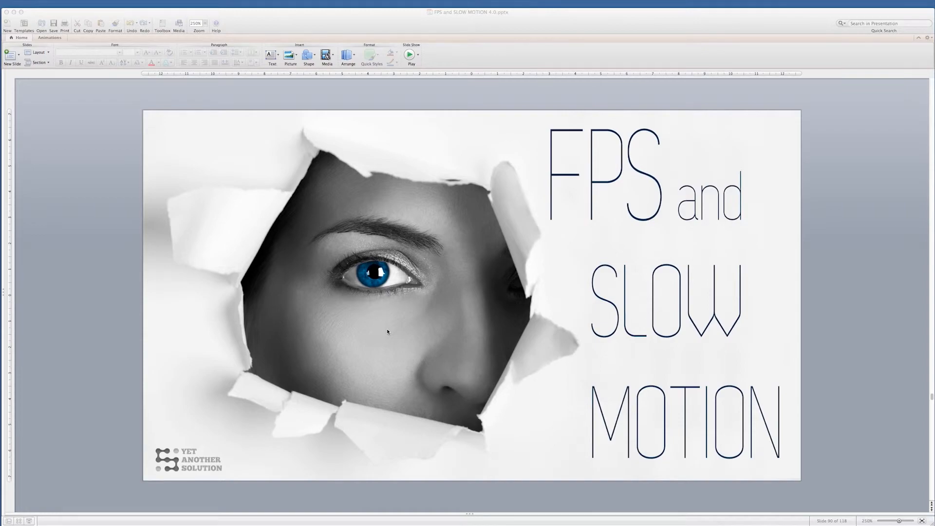
{"action": "key", "text": "super+Return"}
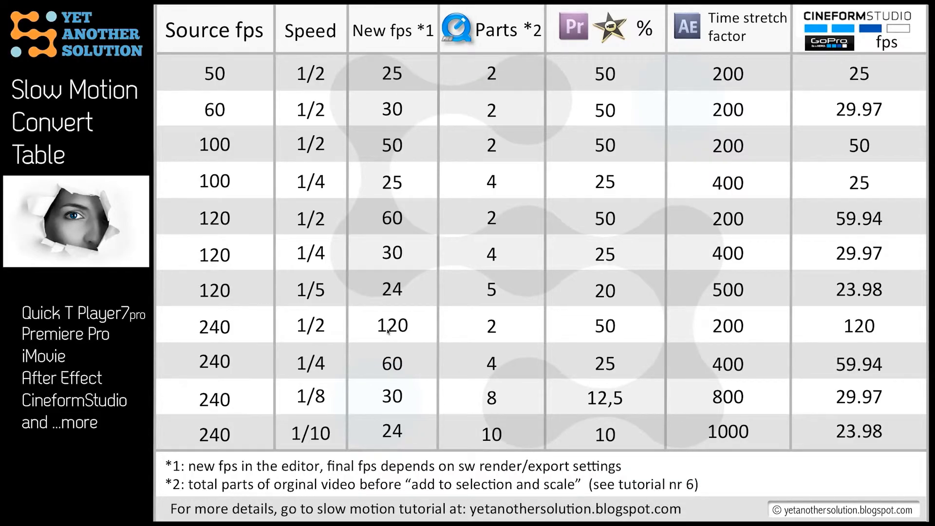
{"action": "key", "text": "Right"}
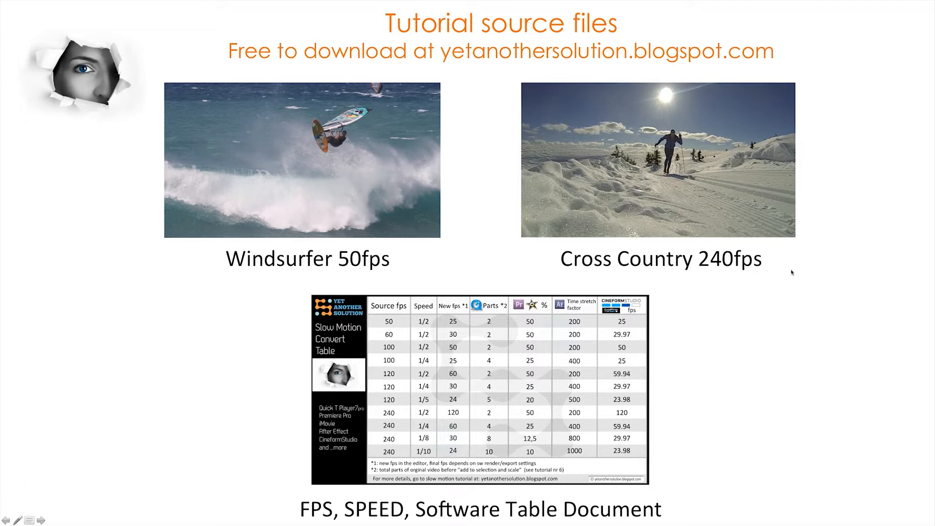
{"action": "left_click", "coordinate": [786, 325]}
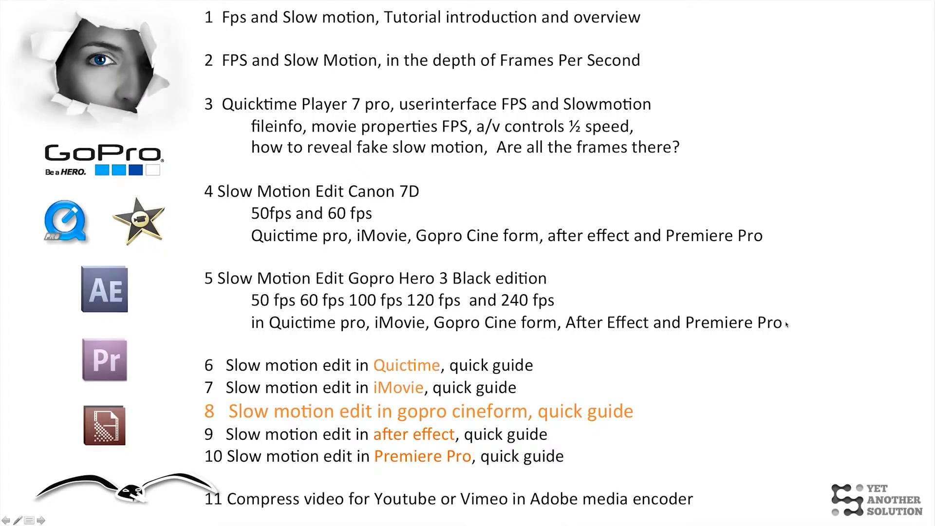